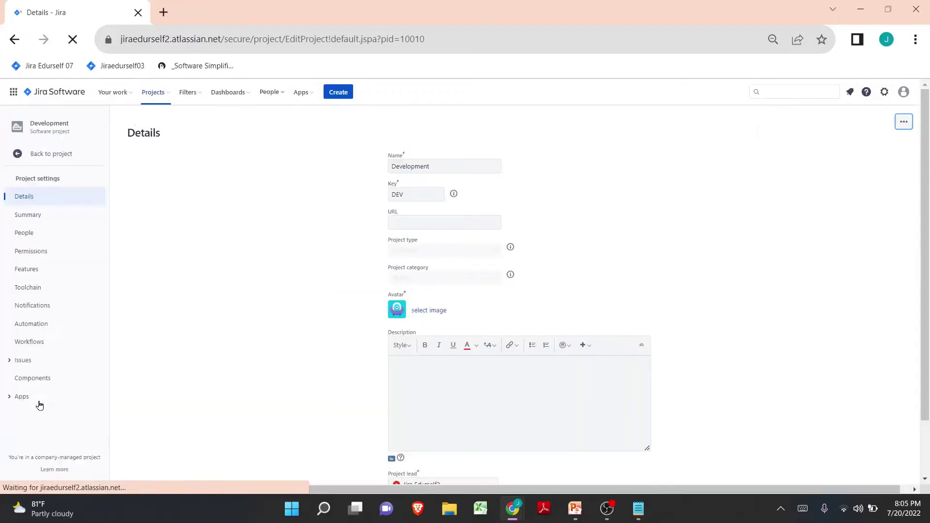
Step: Open the Development project's DEV: Workflow for editing and display it as a diagram
left_click(43, 347)
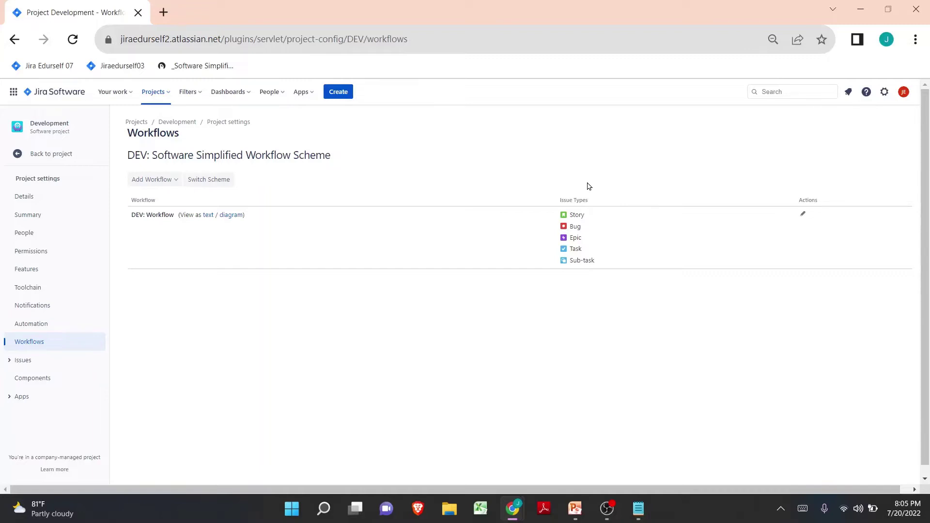
left_click(803, 214)
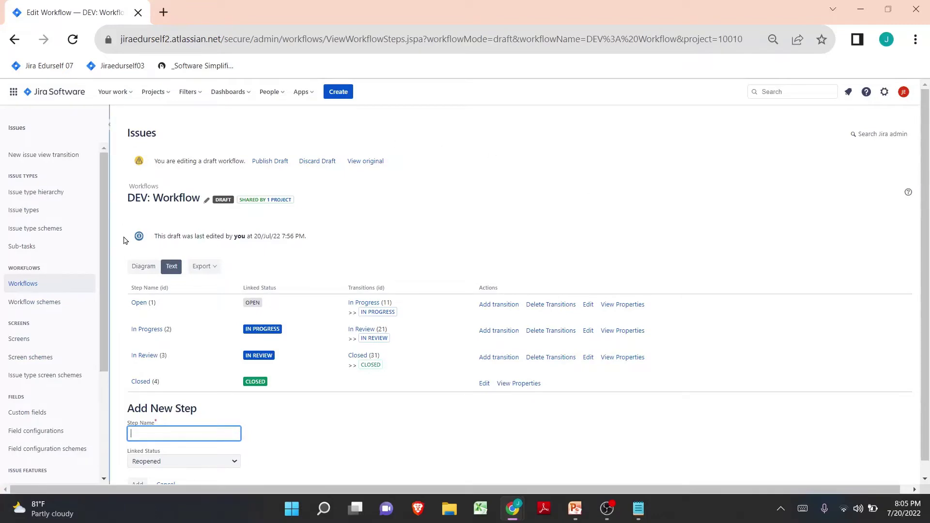
left_click(151, 264)
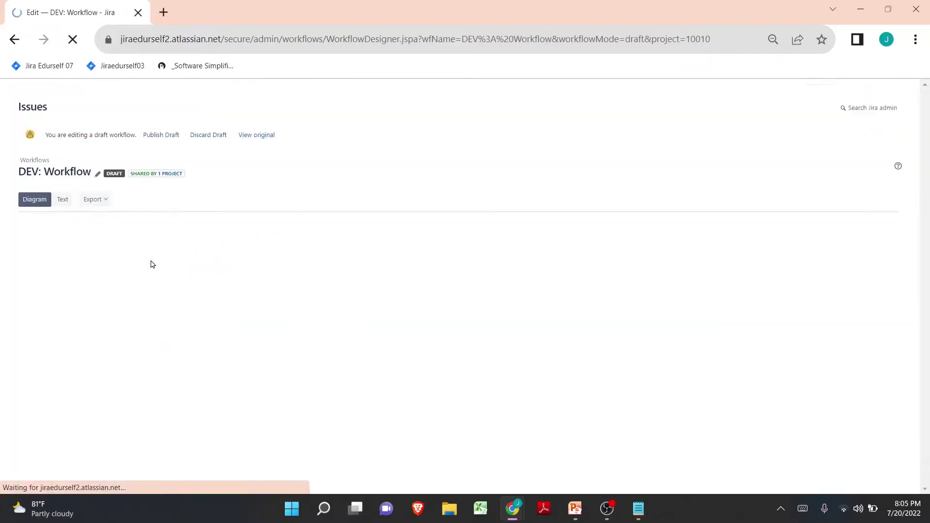
scroll(149, 264, "down", 1)
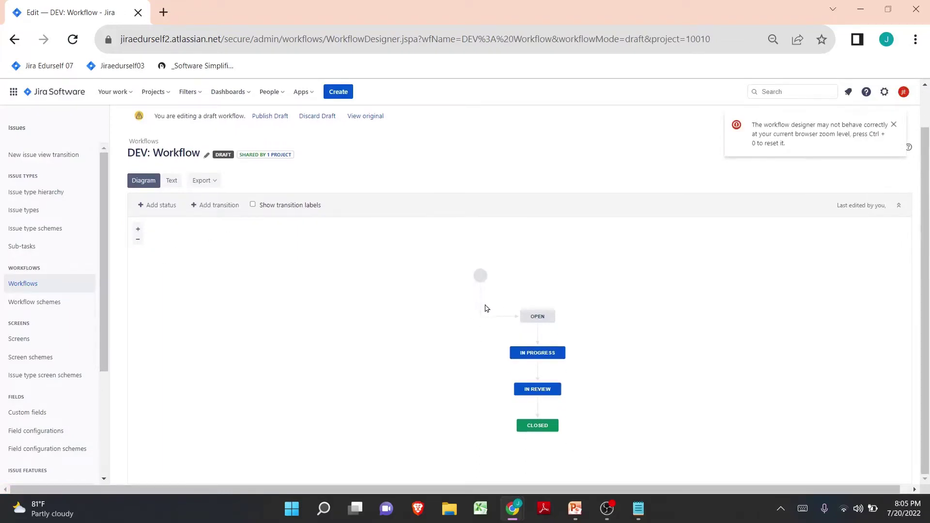
Step: Add the Only Assignee Condition to the workflow transition from Open to In Progress
mouse_move(533, 312)
mouse_move(541, 347)
mouse_move(542, 399)
left_click(540, 341)
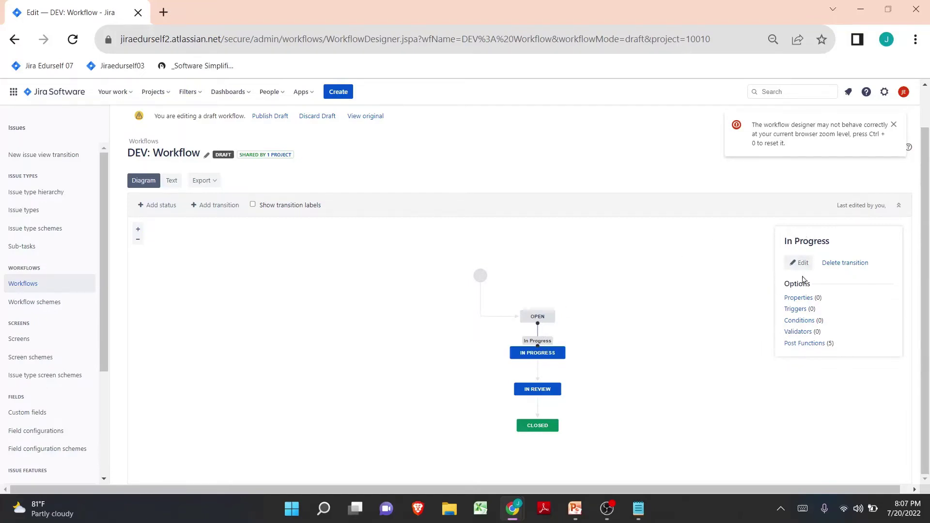
left_click(803, 322)
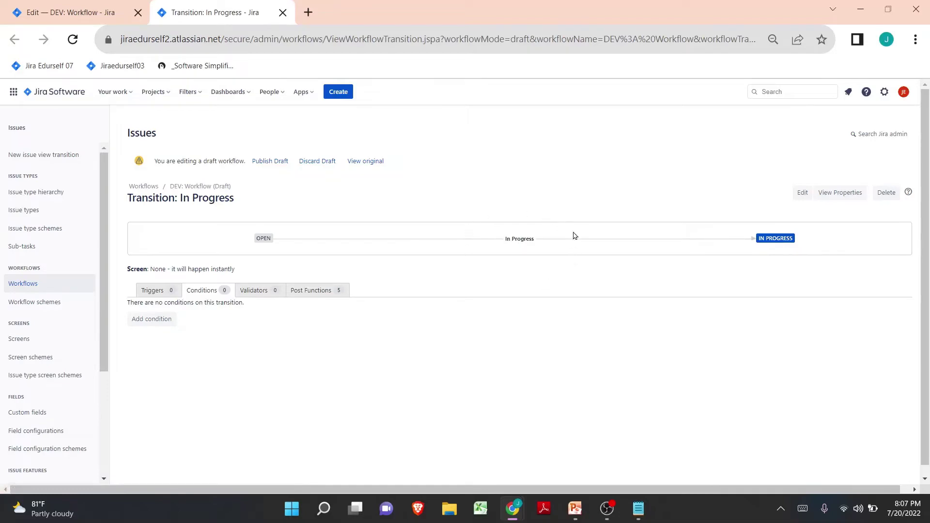
left_click(144, 319)
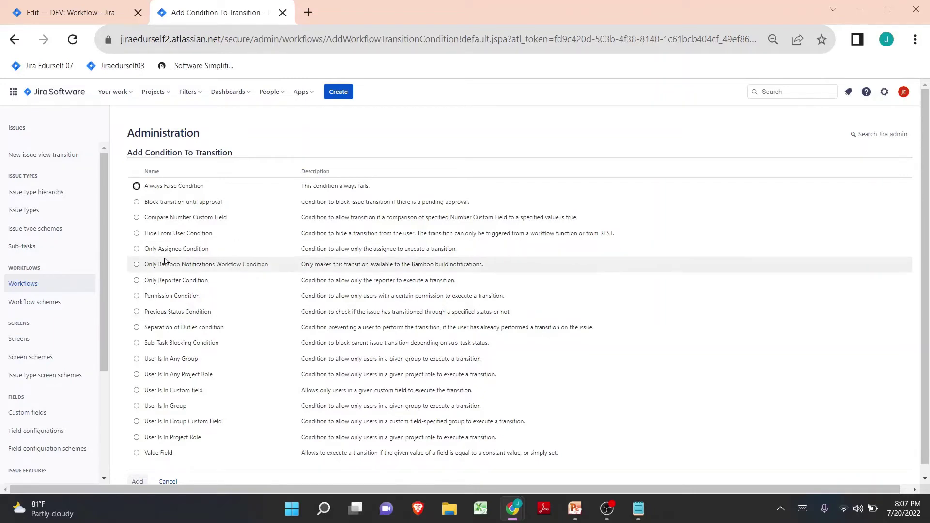
left_click(153, 249)
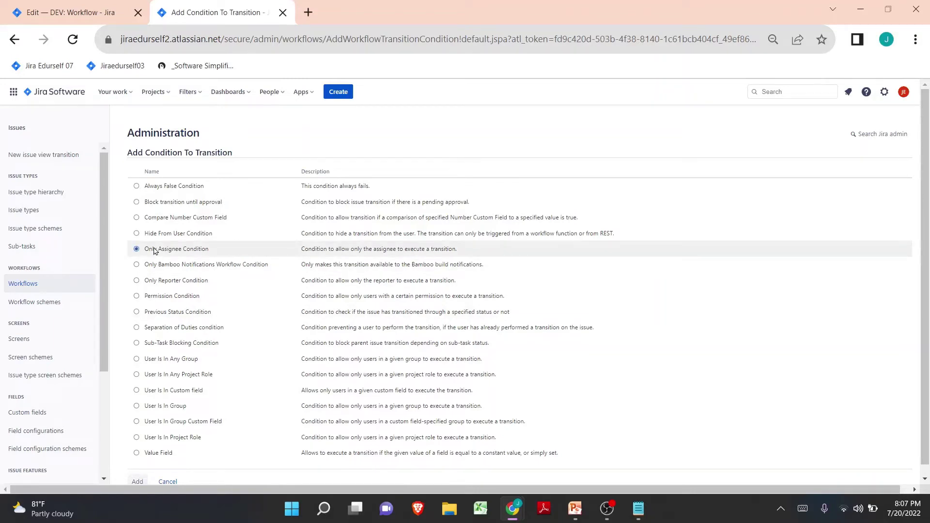
left_click_drag(303, 247, 461, 254)
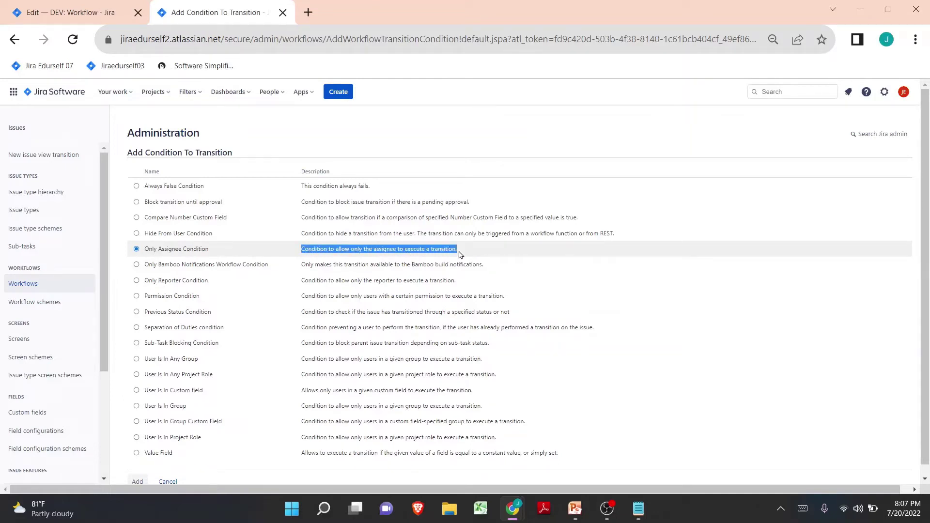
scroll(459, 255, "down", 1)
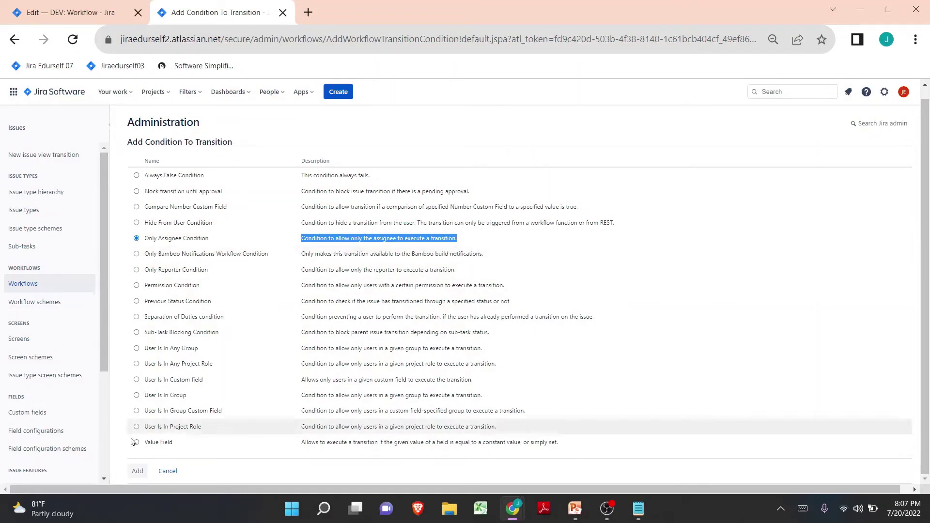
left_click(135, 471)
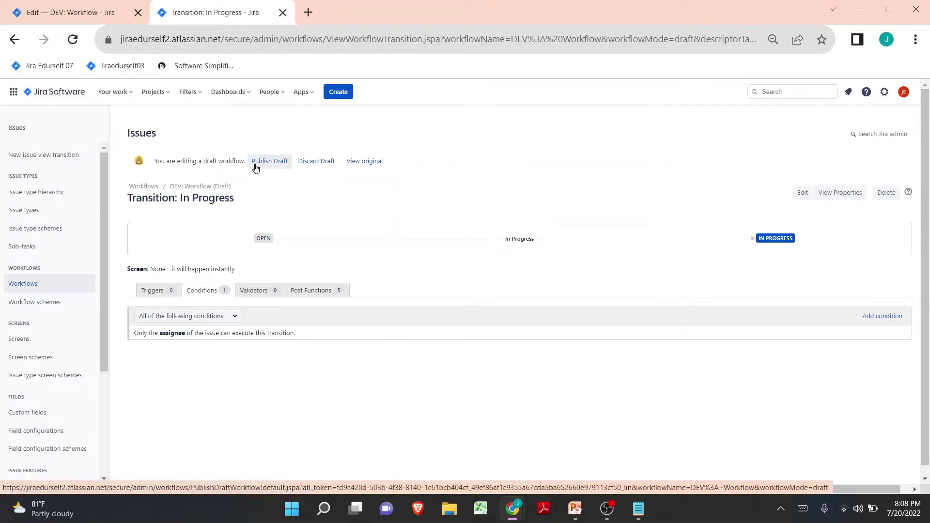
Step: Publish the draft of DEV: Workflow without saving a backup copy
left_click(255, 167)
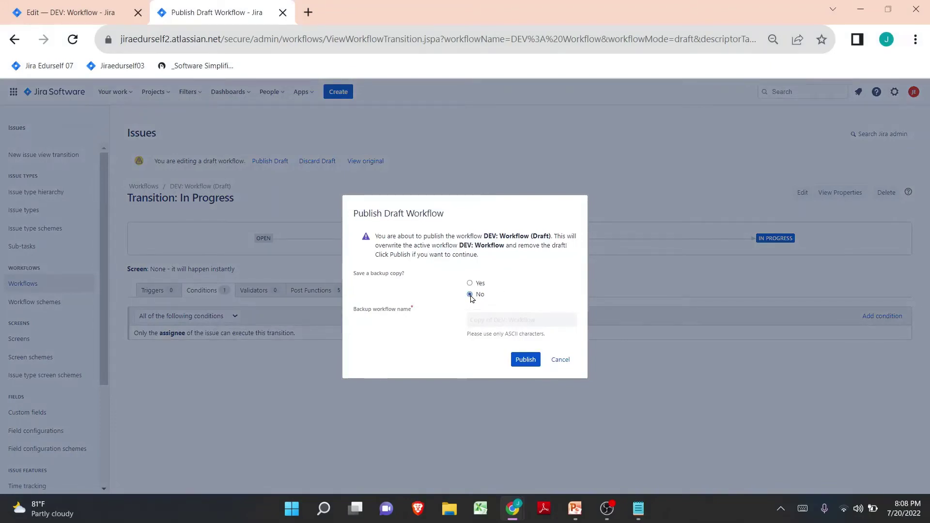
left_click(526, 359)
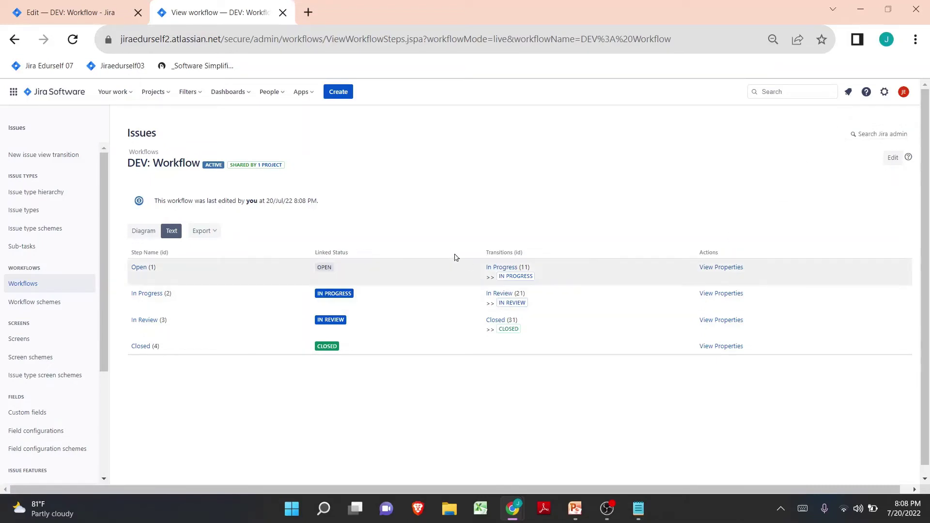
Step: Start a new Story in the Development project with the summary "Build Neural Networks with TensorFlow.NET" copied from Notepad
left_click(332, 94)
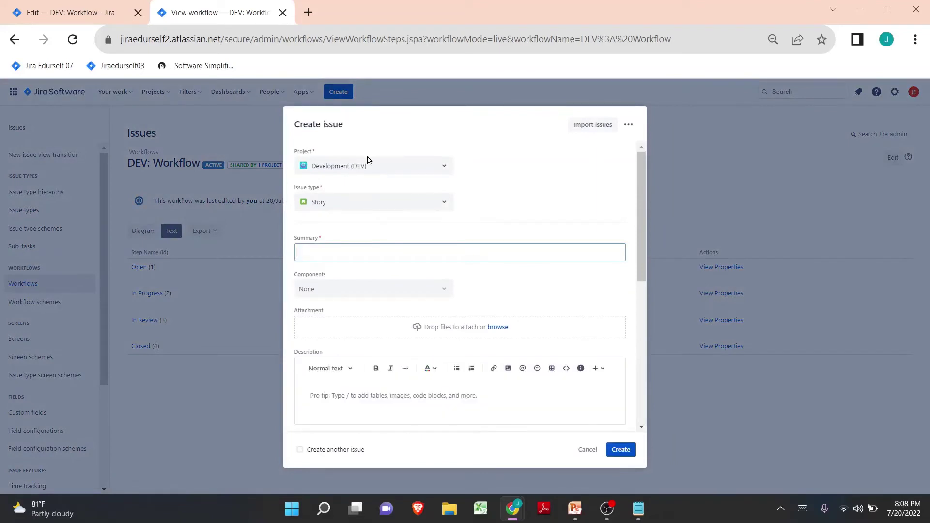
left_click(386, 198)
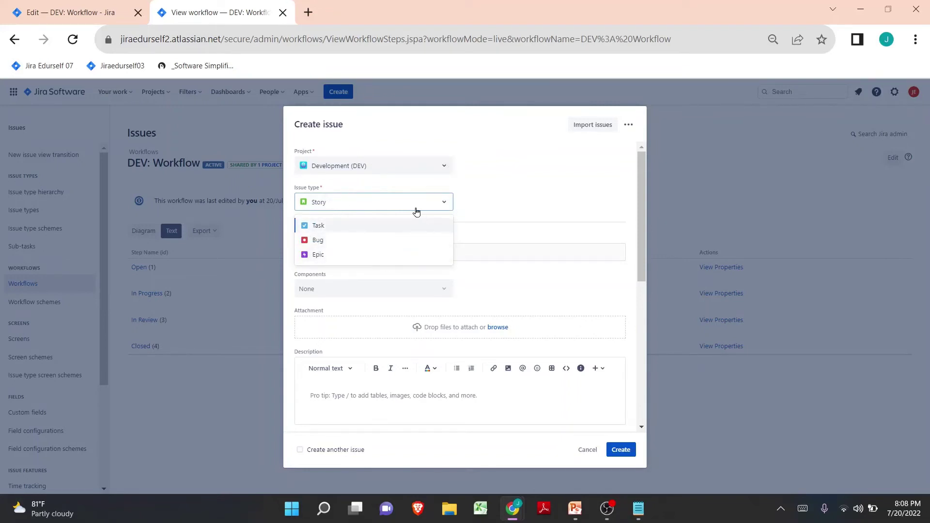
left_click(486, 183)
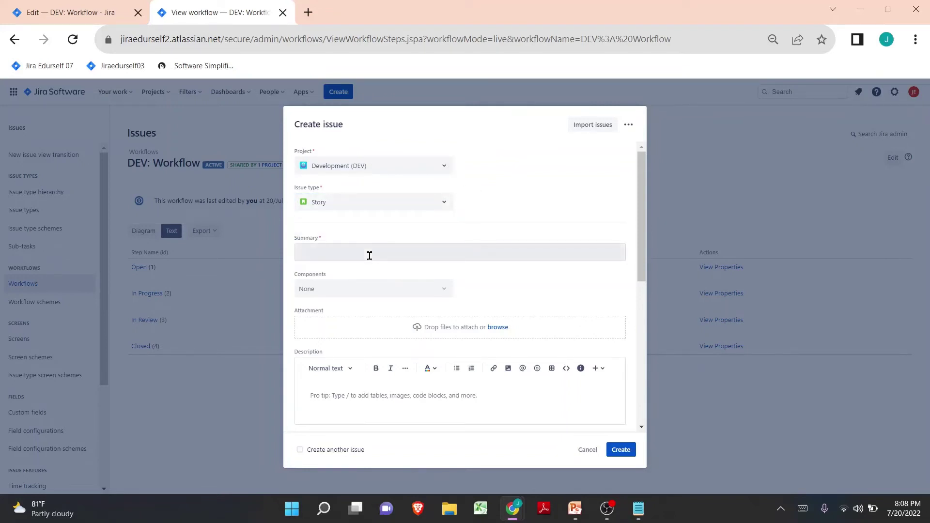
scroll(369, 255, "down", 2)
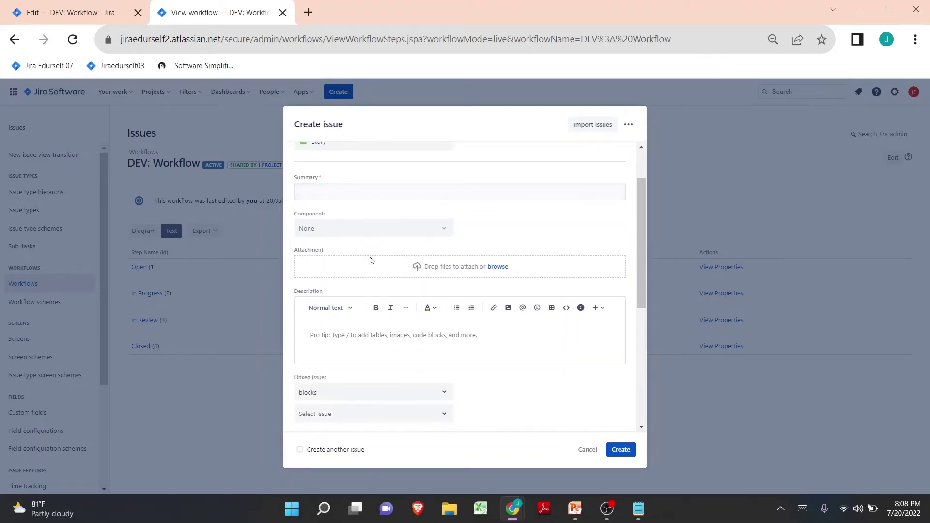
left_click(638, 507)
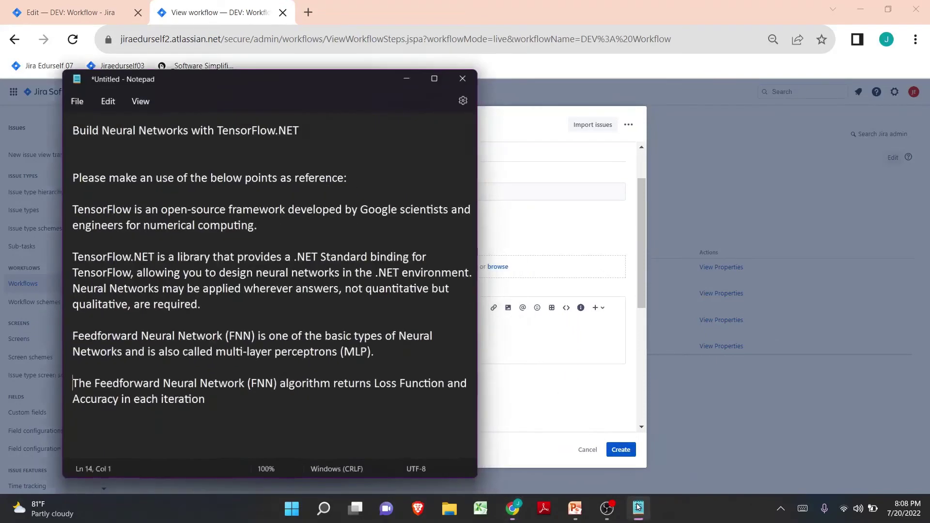
left_click_drag(296, 127, 24, 126)
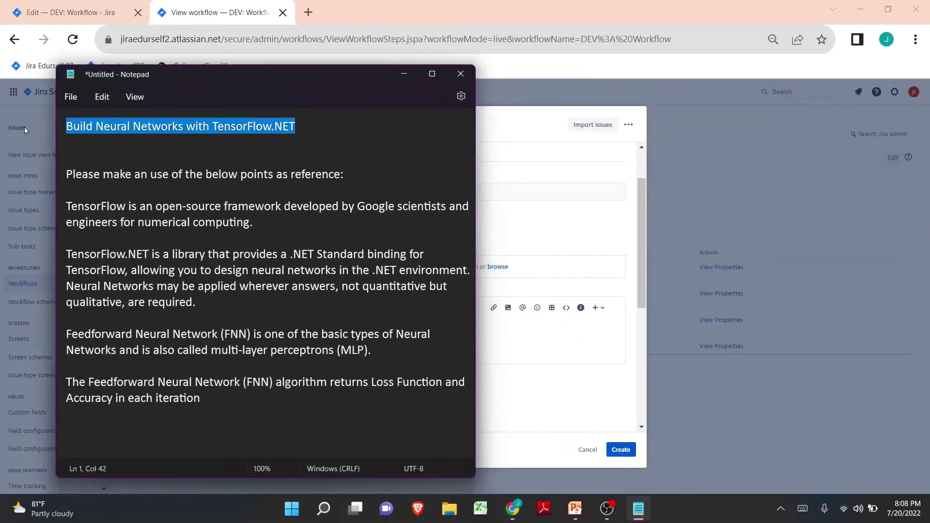
key("ctrl+c")
left_click(28, 127)
left_click(382, 187)
key("ctrl+v")
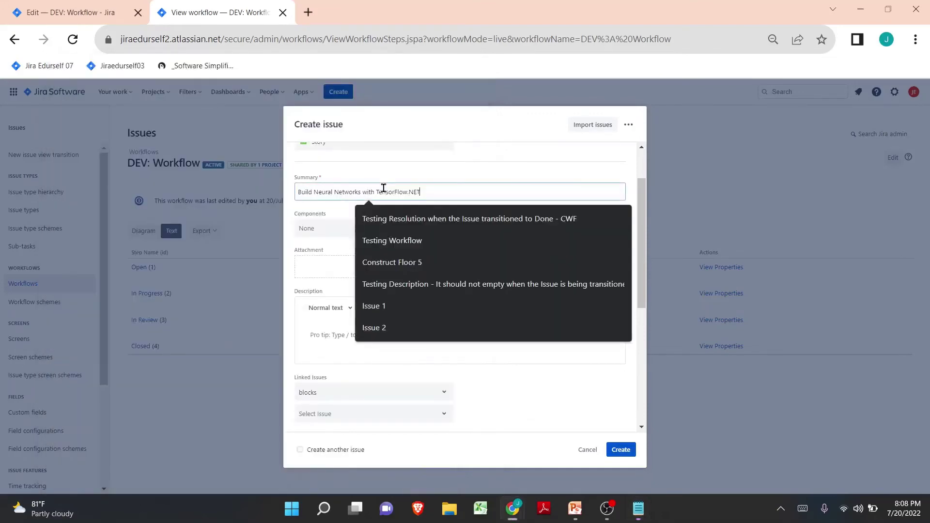
Step: Fill the issue description with the Notepad text from "Please make an use of the below points as reference:" to the end
left_click(393, 331)
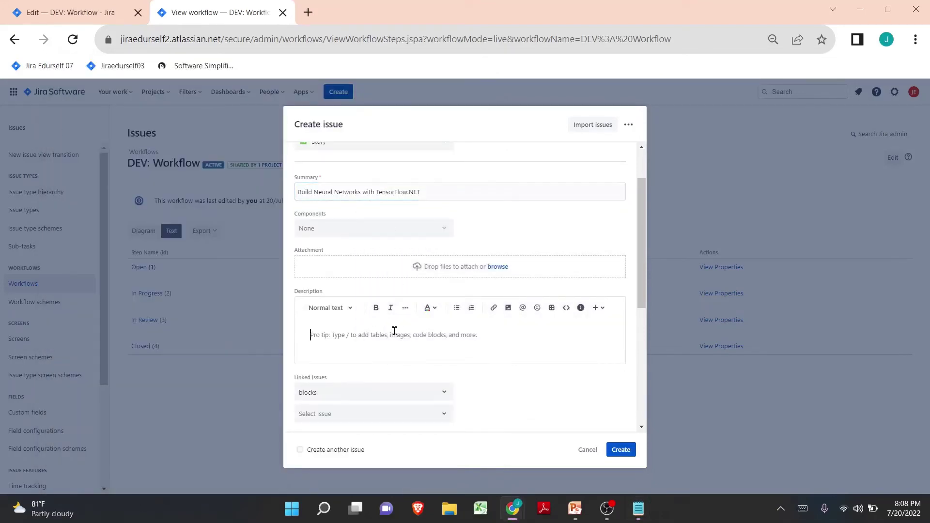
key("alt+Tab")
left_click_drag(242, 408, 52, 177)
key("ctrl+c")
key("alt+Tab")
key("ctrl+v")
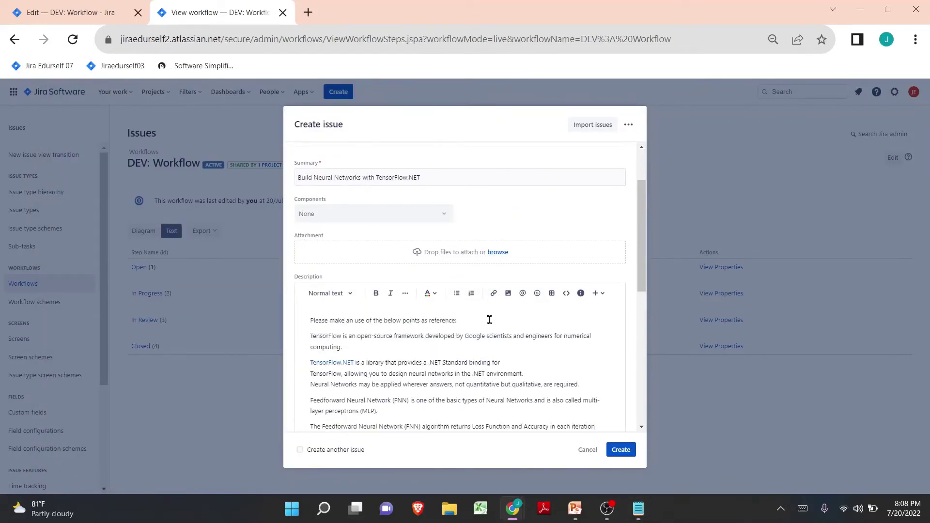
Step: Assign the issue to the signed-in account and create it
scroll(489, 320, "down", 5)
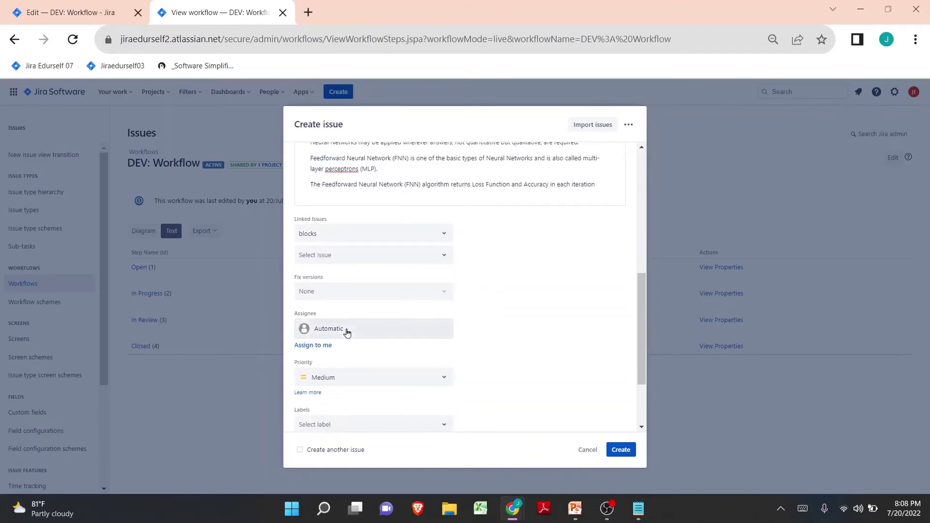
left_click(347, 332)
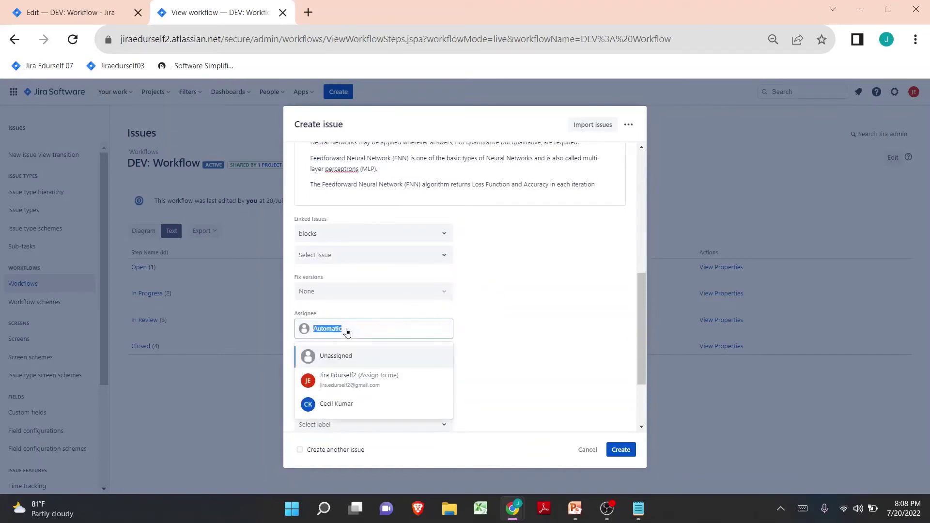
left_click(379, 376)
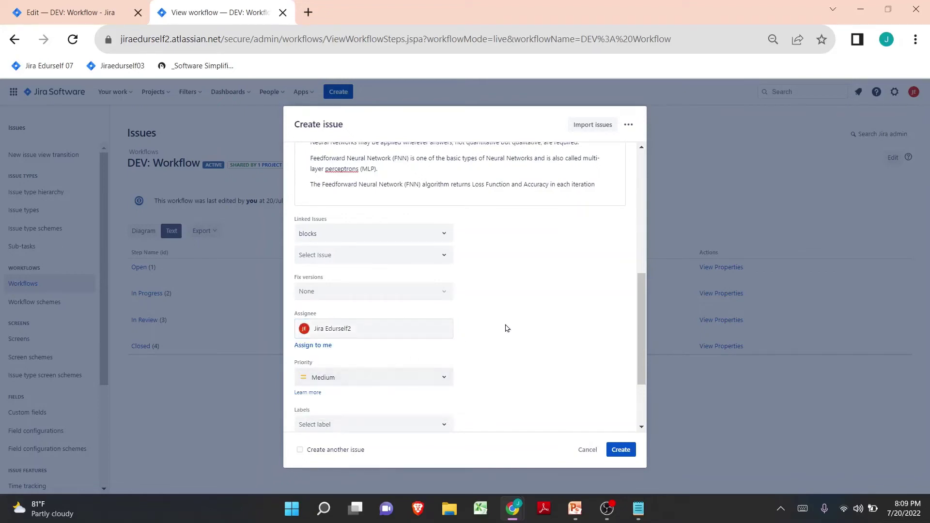
left_click(621, 450)
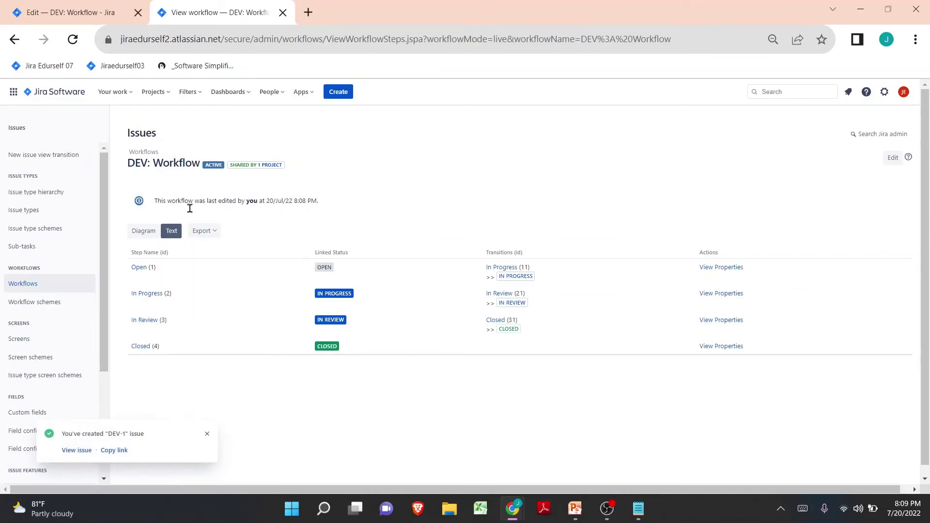
Step: View the newly created issue and check its assignee, the signed-in account and the status transitions offered from Open
left_click_drag(77, 434, 129, 433)
left_click(81, 450)
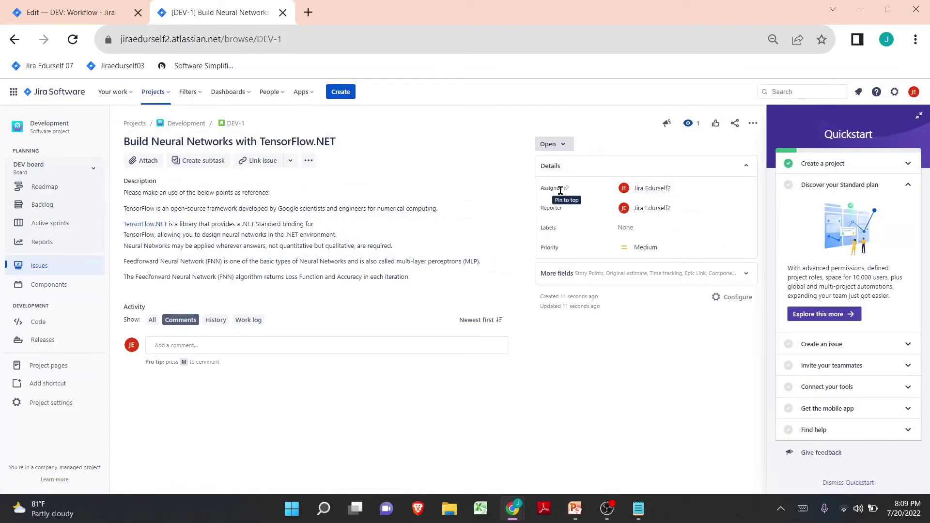
mouse_move(647, 187)
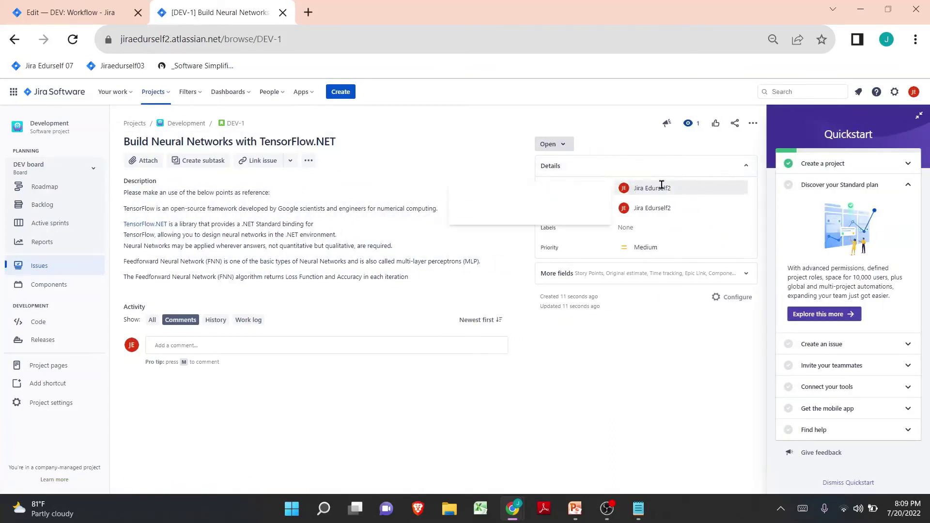
left_click(914, 92)
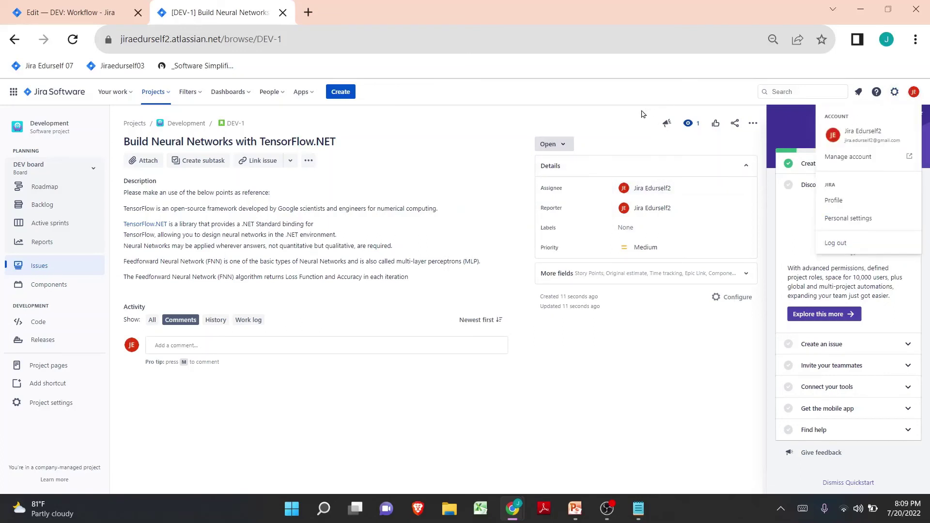
left_click(554, 143)
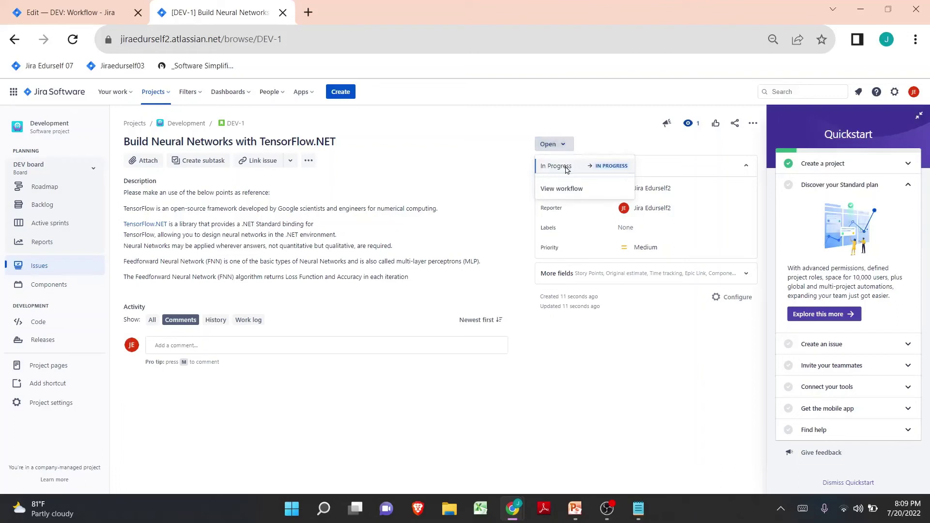
left_click(597, 140)
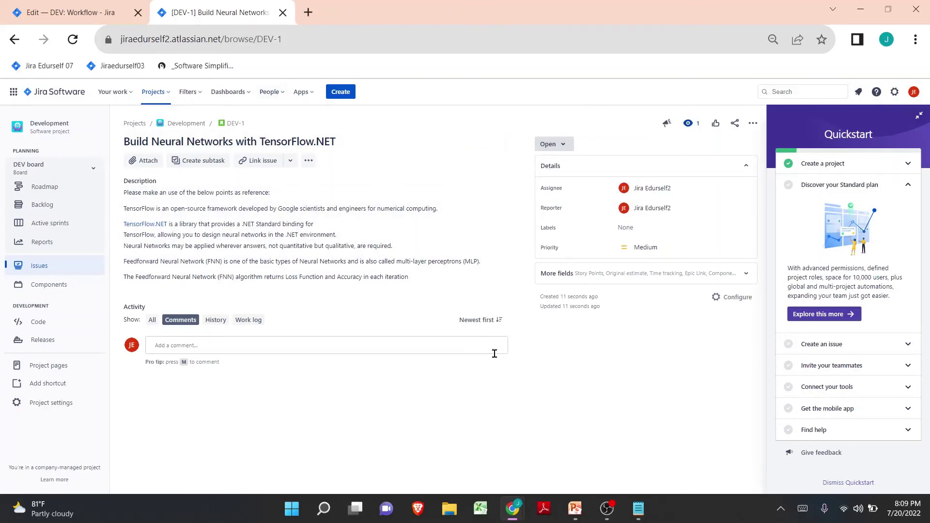
Step: Switch to the incognito Chrome window signed in as the second user, search for DEV-1 and open that issue
left_click_drag(258, 39, 297, 42)
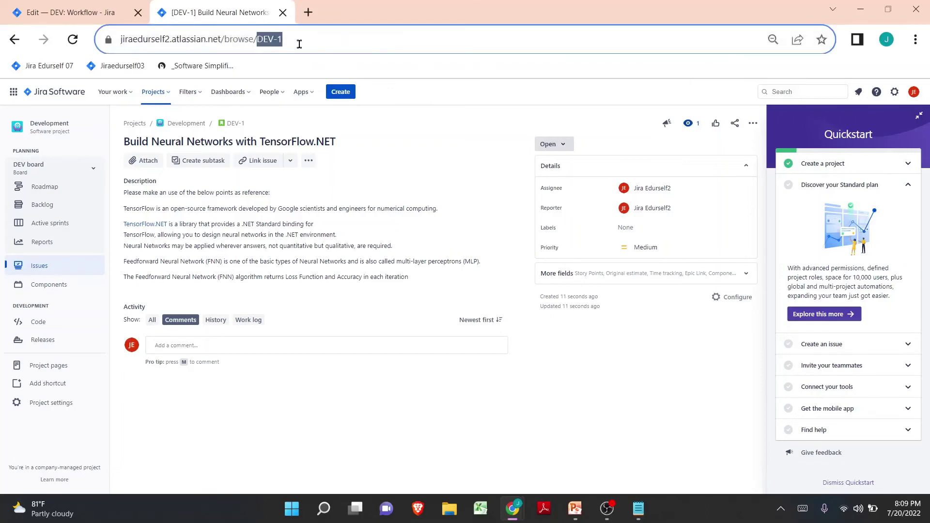
left_click(399, 99)
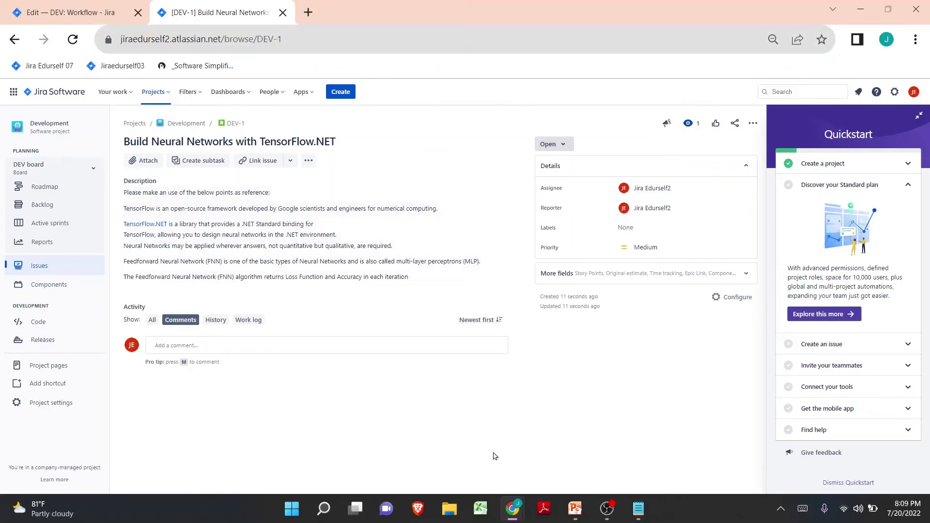
mouse_move(512, 509)
left_click(548, 445)
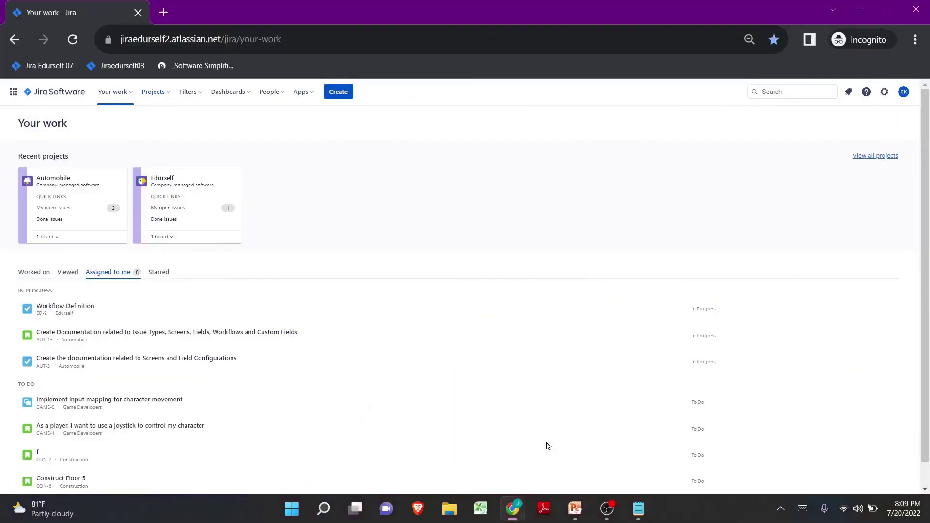
left_click(904, 92)
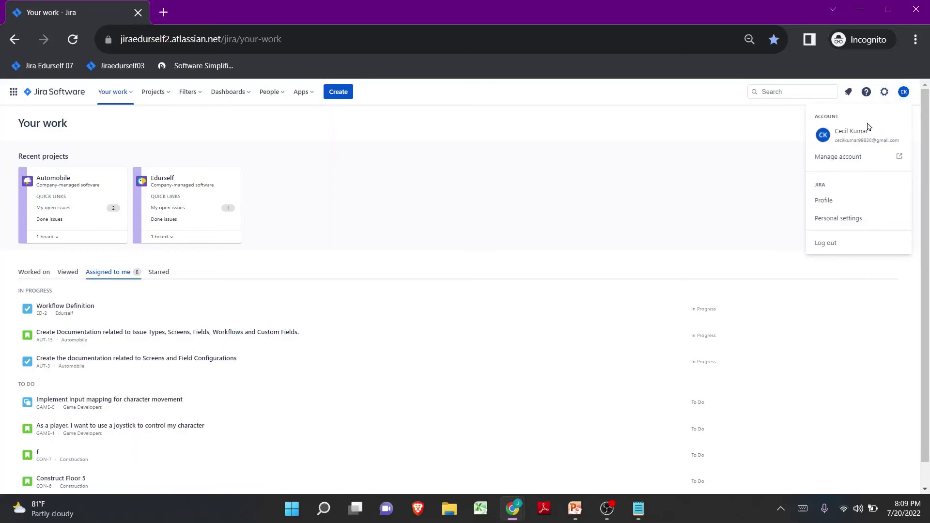
left_click(798, 94)
type("DEV-1")
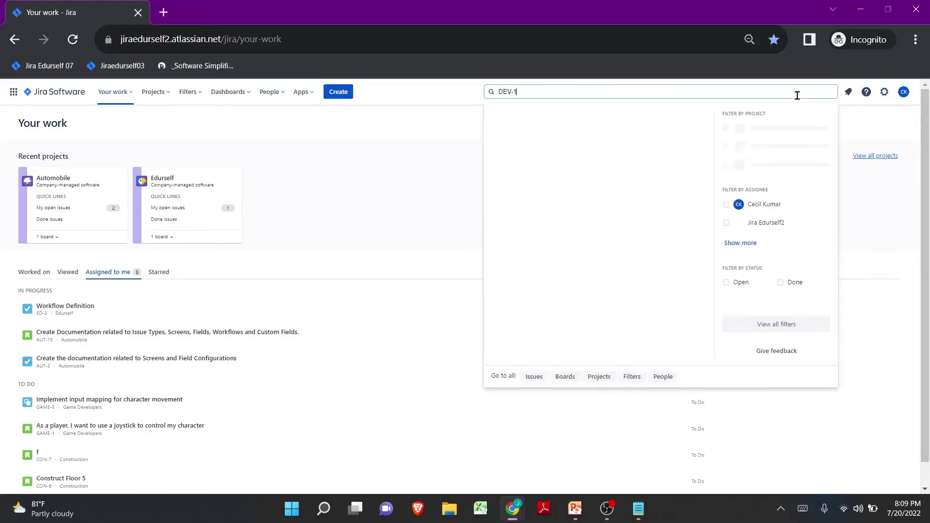
key("Return")
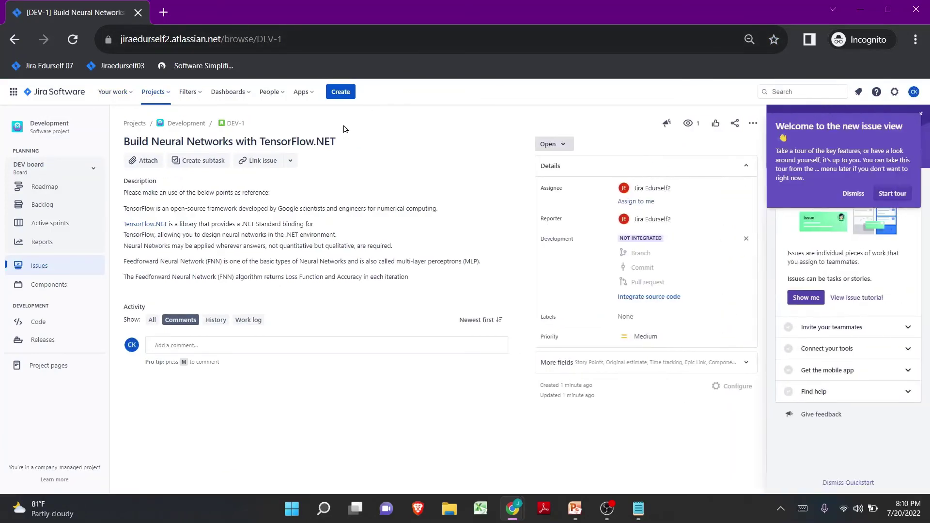
Step: Check the second user's account and which status transitions DEV-1 offers to someone who is not the assignee
left_click(914, 92)
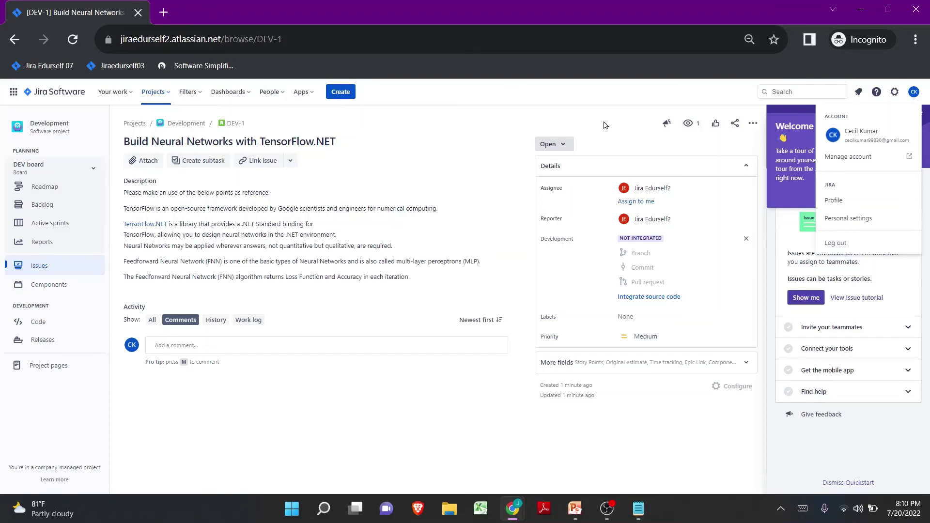
left_click(554, 144)
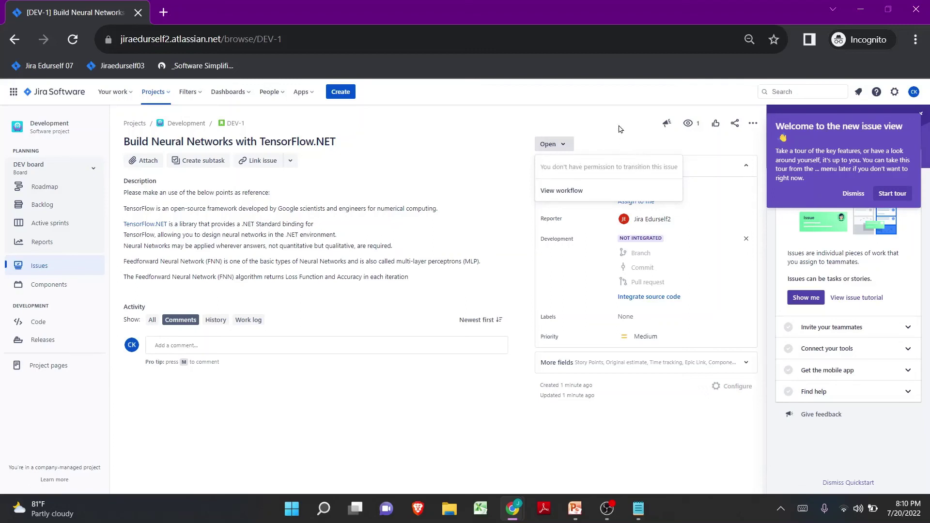
left_click(683, 186)
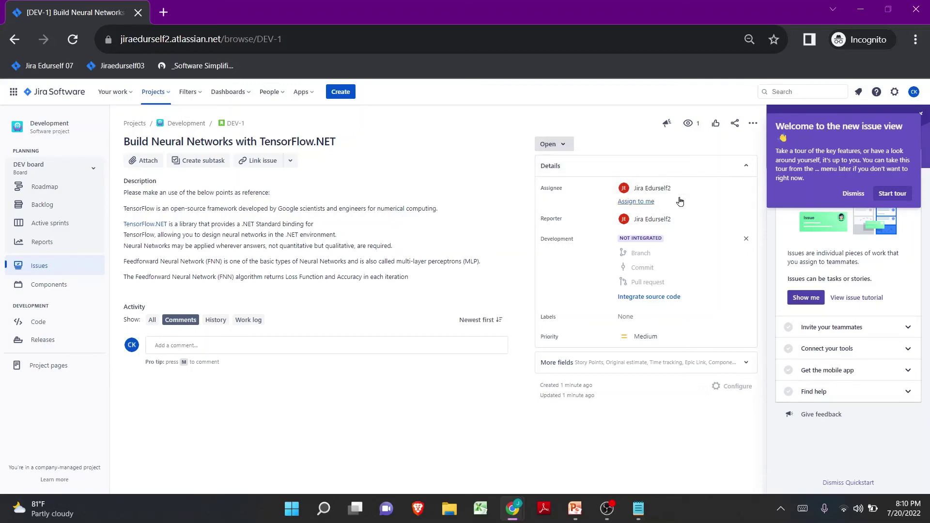